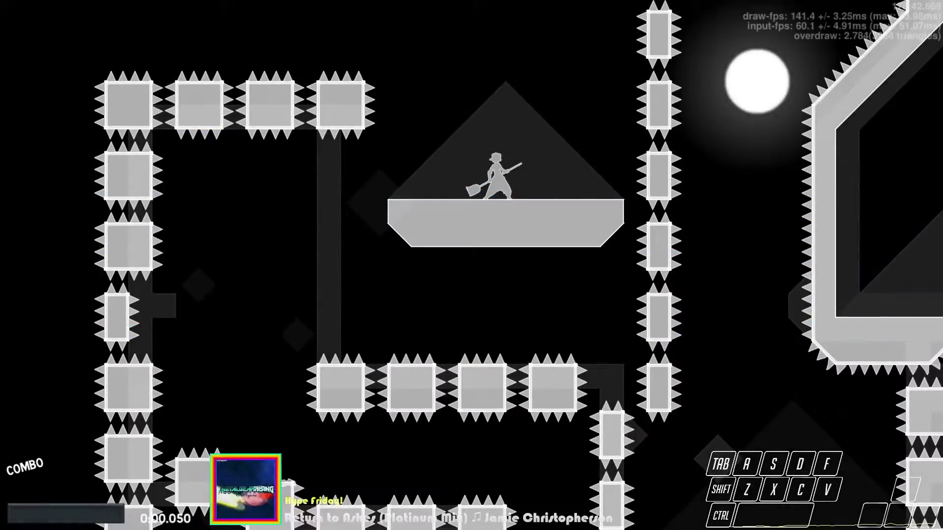
Start the run, sweeping dust right and down, then climbing through the dusty blocks.
key("a")
key("d")
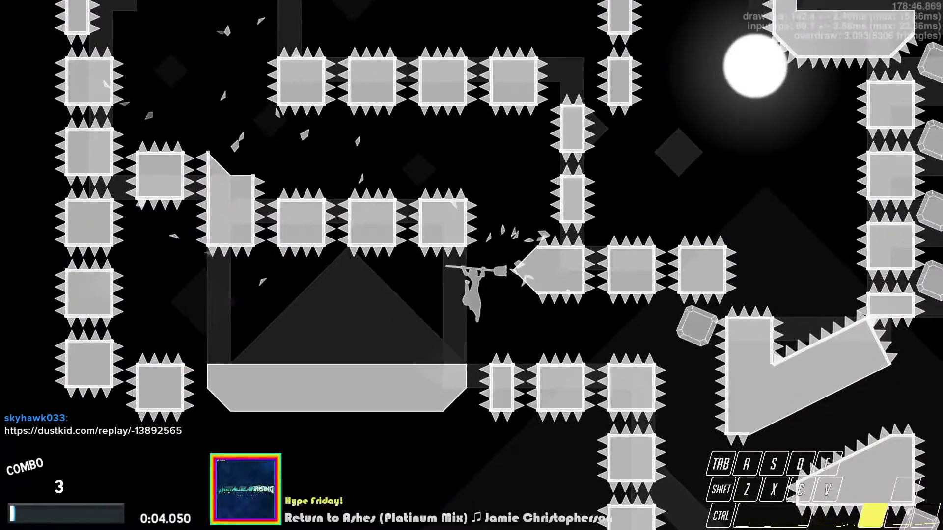
key("d")
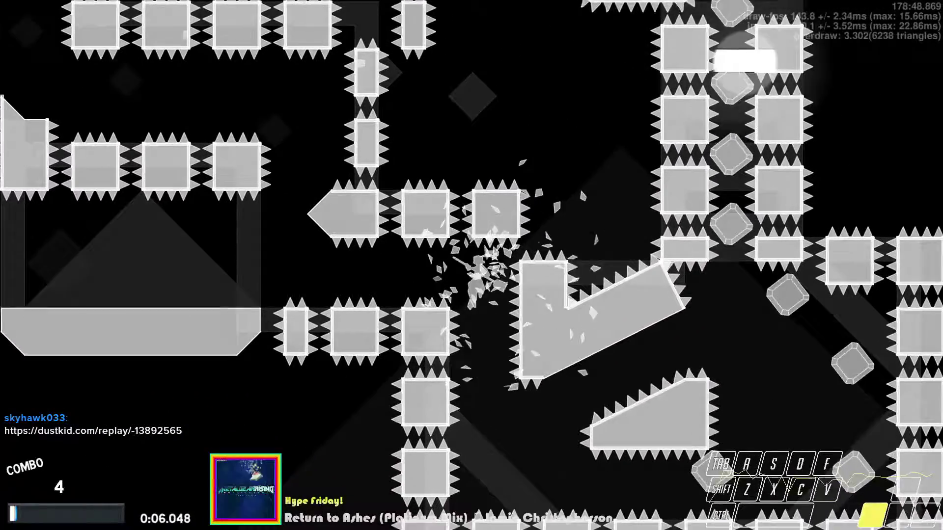
key("s")
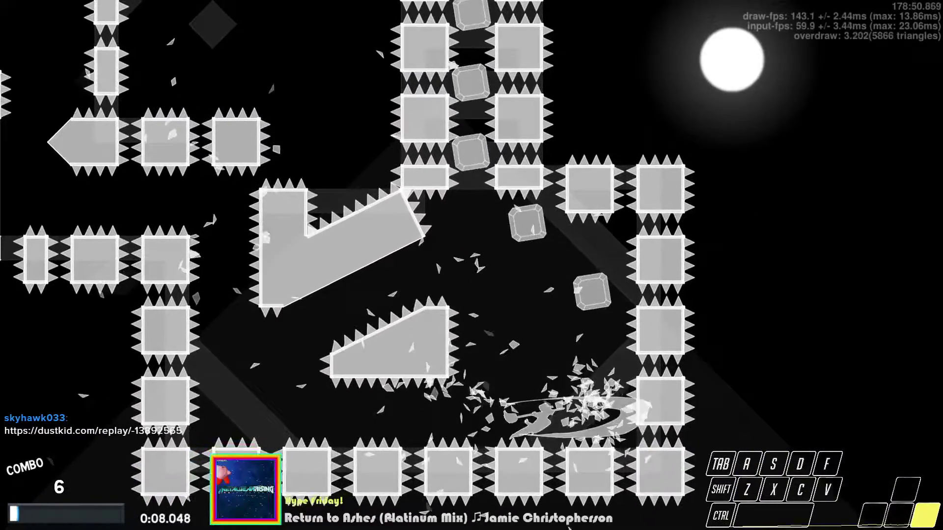
key("s")
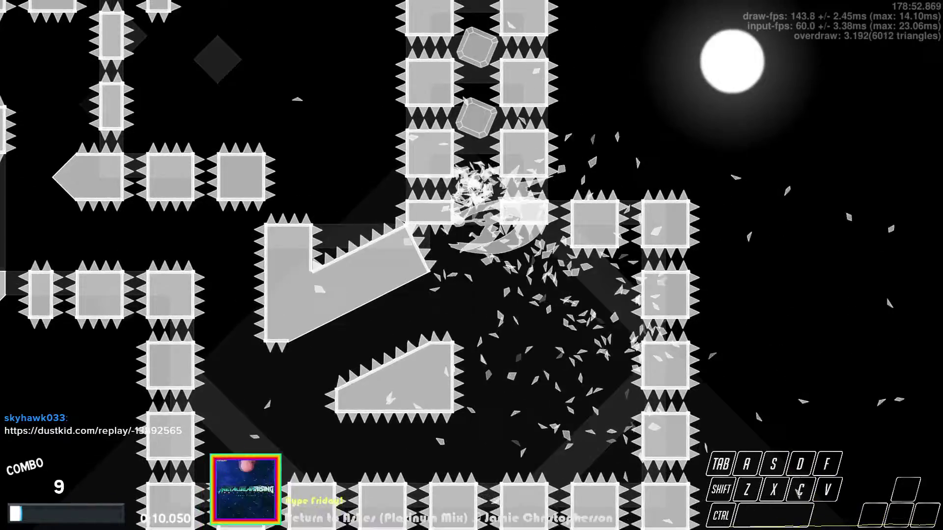
key("a")
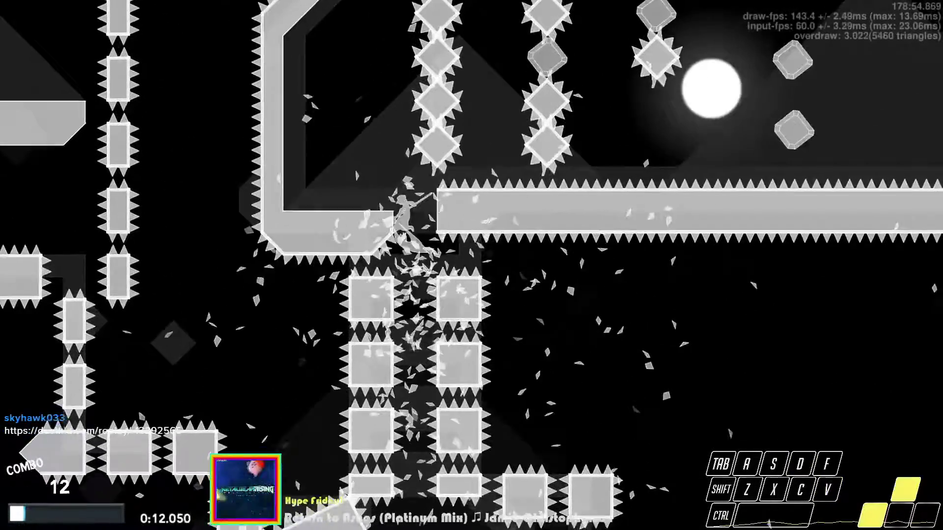
Clear dust along the spiked wall, arch and spiked blocks onto the floating platform.
key("v")
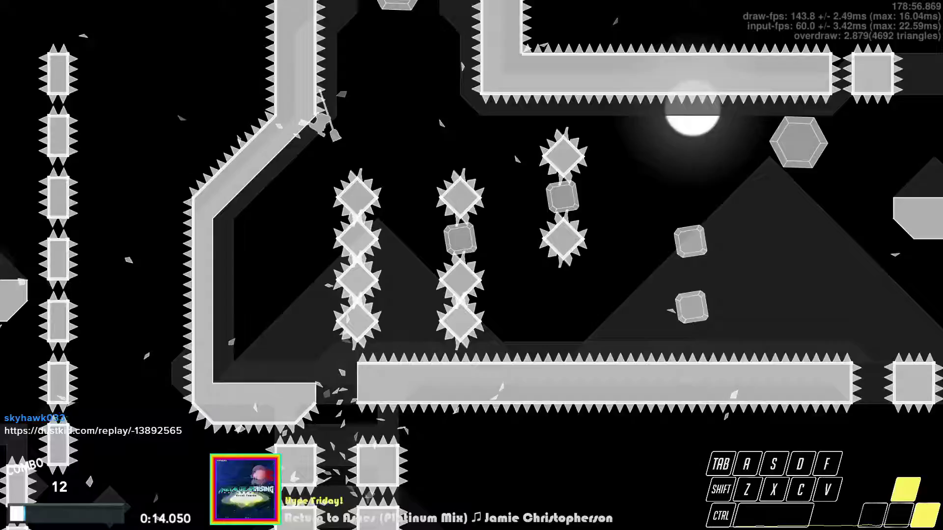
key("c")
key("z")
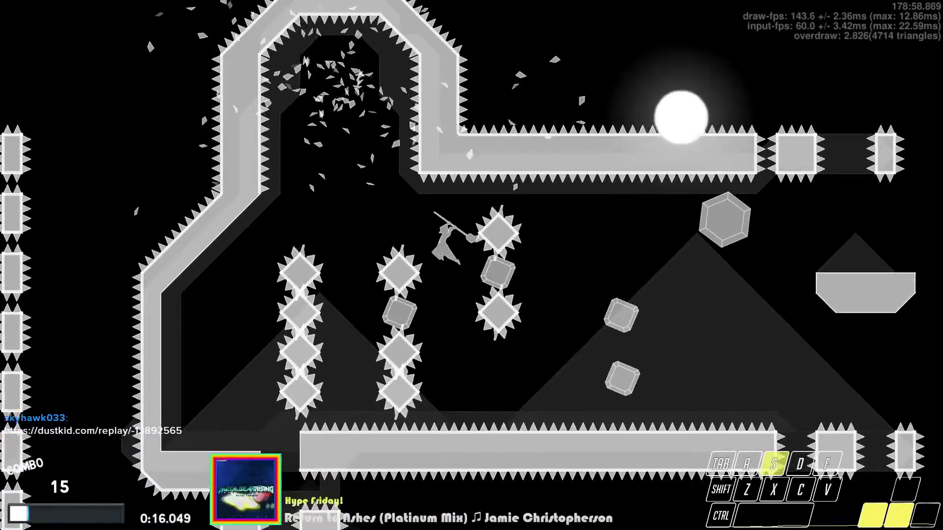
key("Right")
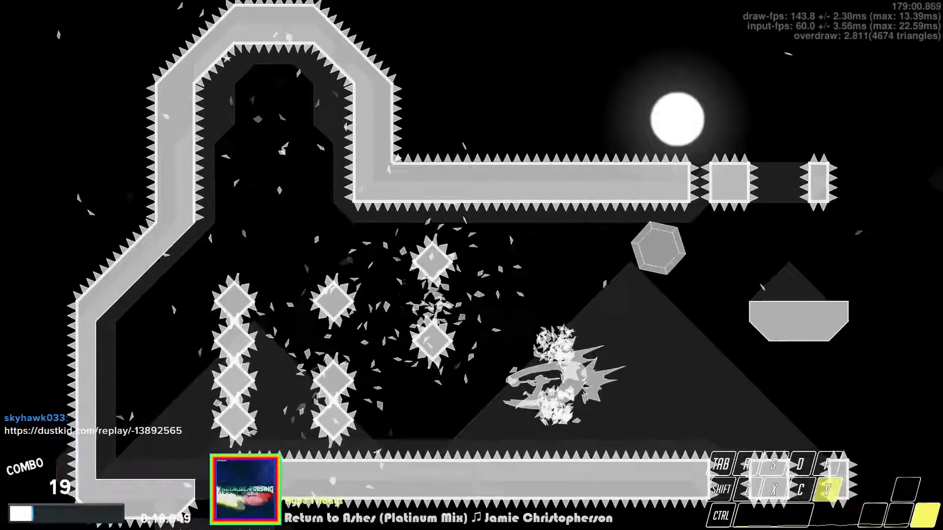
key("v")
Leap into the hexagon corridor and clear its dust to the end, reaching a 47-hit combo.
key("z")
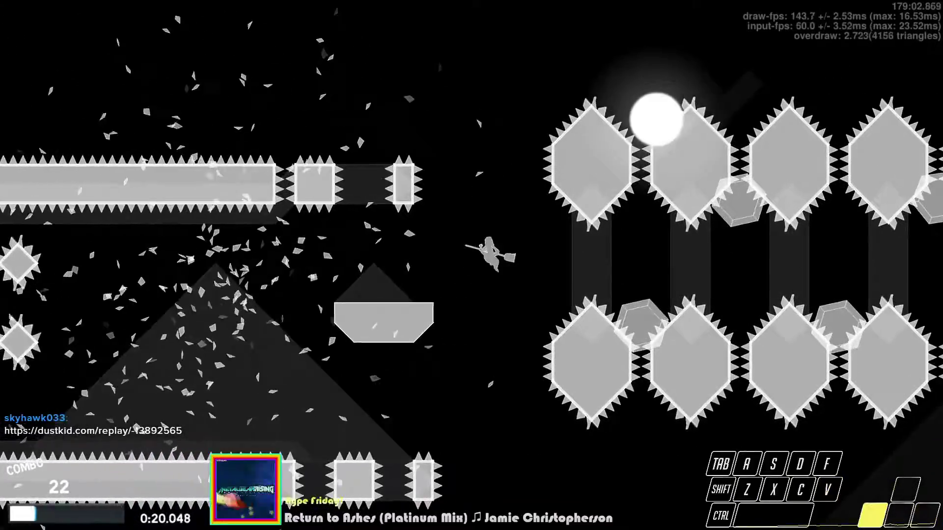
key("Right")
key("z")
key("z")
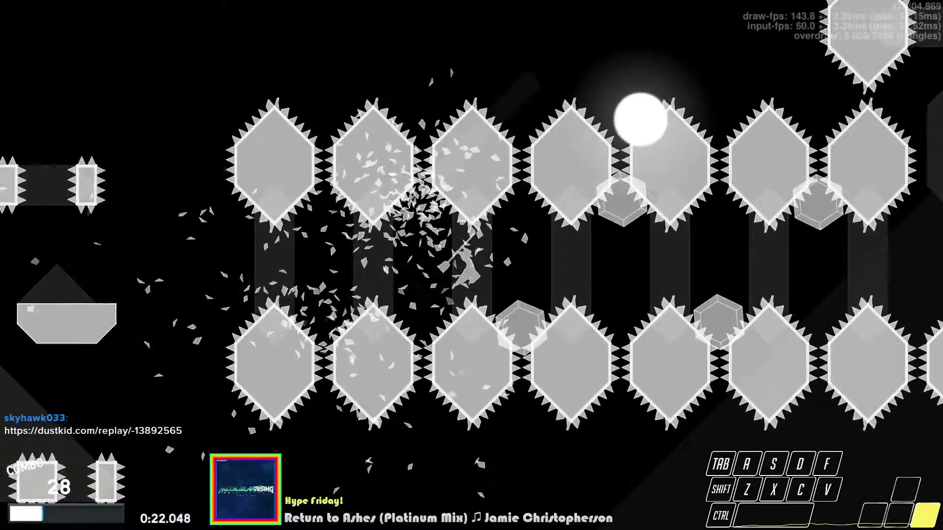
key("Right")
key("z")
key("z")
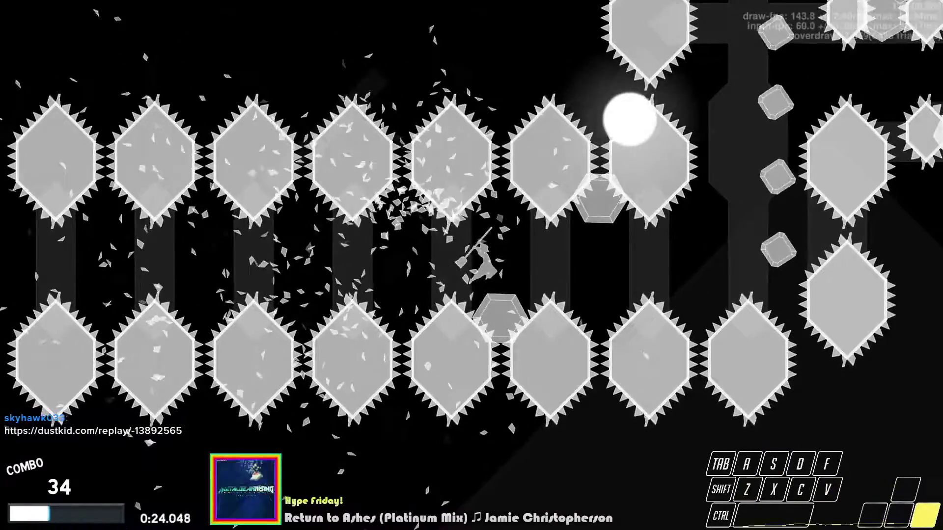
key("Right")
key("z")
key("d")
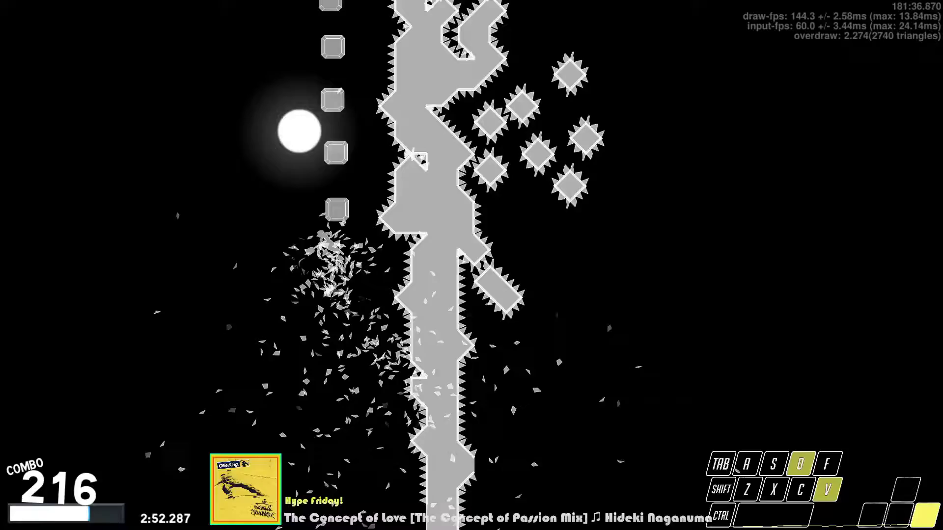
Climb the spiked column hitting every dust block, then clear the final dust for a 248 combo.
key("d")
key("d")
key("d")
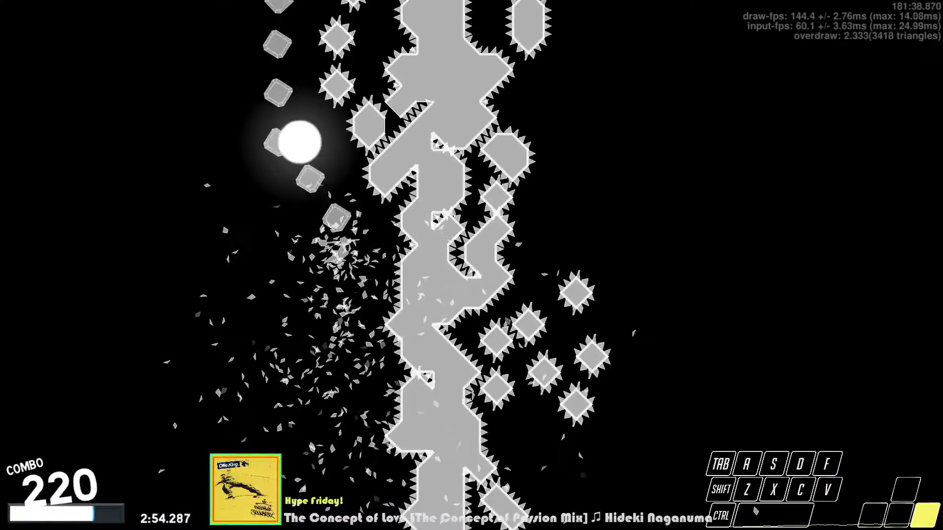
key("d")
key("d")
key("d")
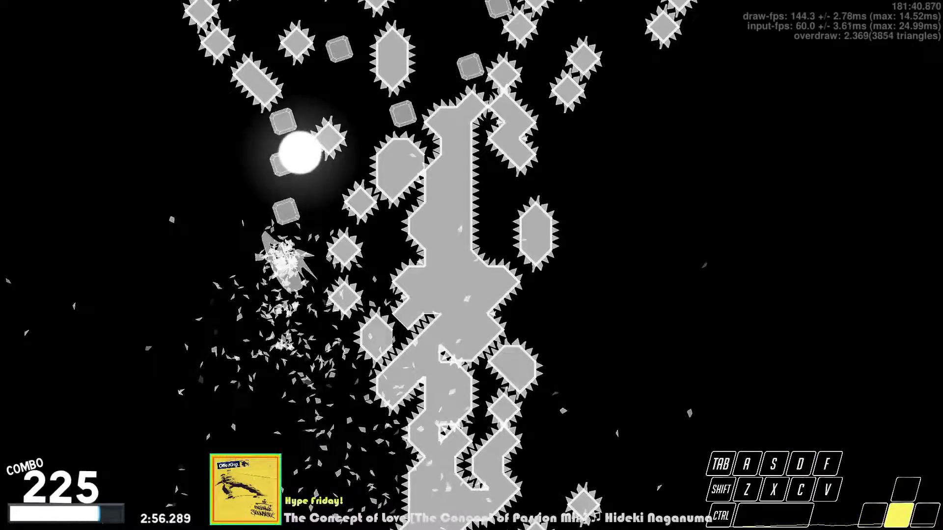
key("d")
key("d")
key("d")
key("d")
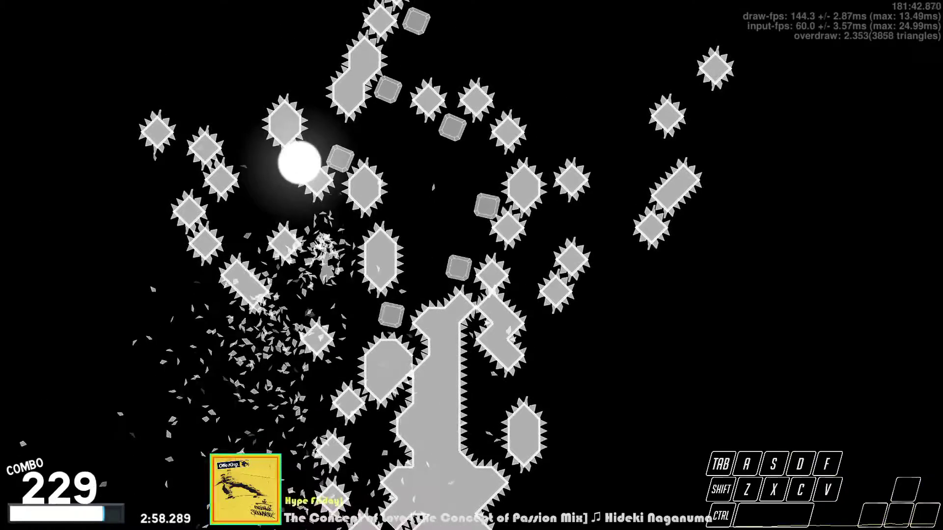
key("d")
key("d")
key("d")
key("d")
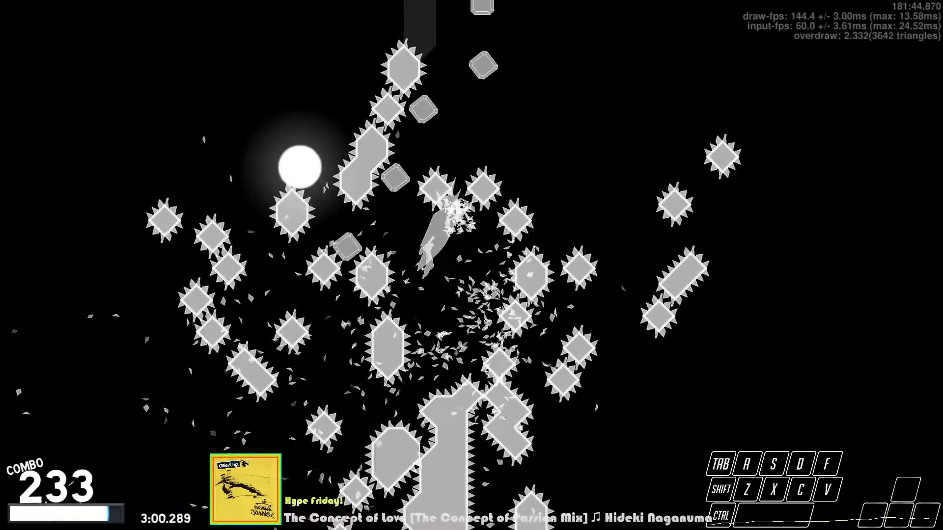
key("d")
key("d")
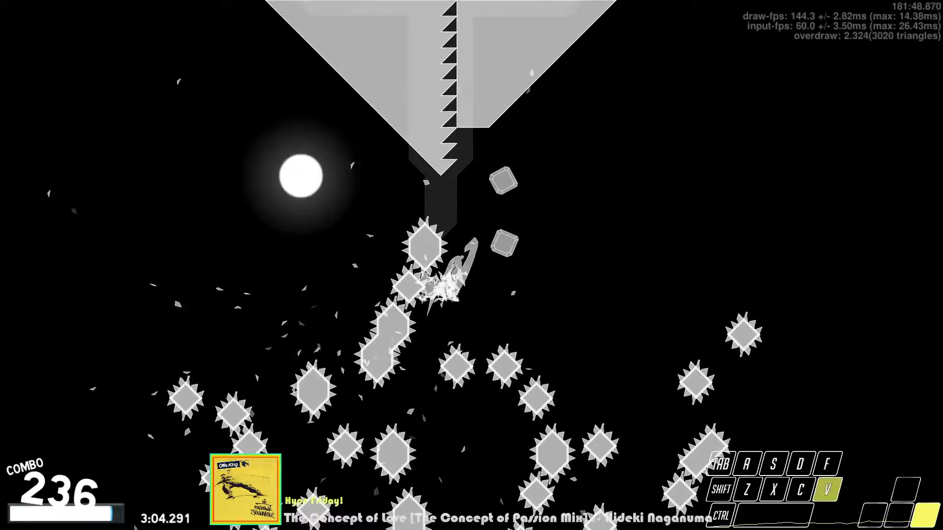
key("v")
key("v")
key("v")
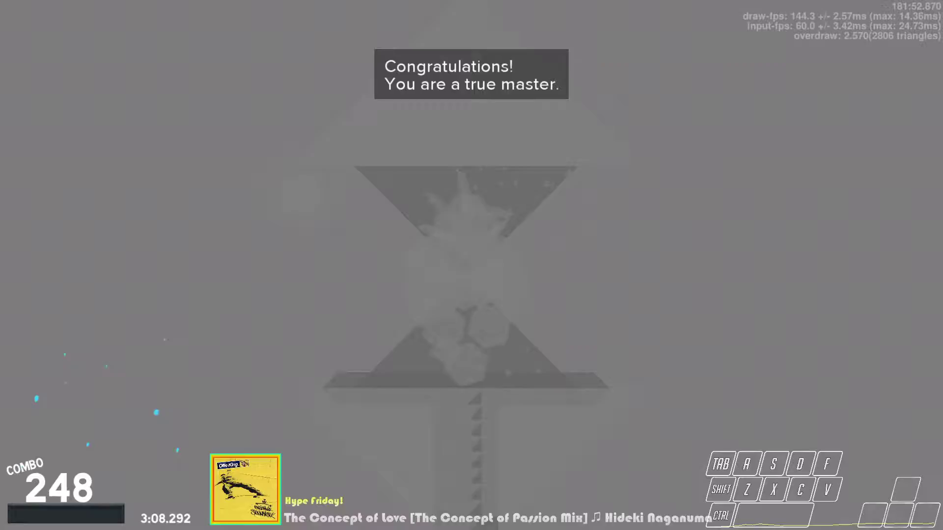
Sweep the remaining dust while the level-end sequence plays.
key("v")
key("v")
key("v")
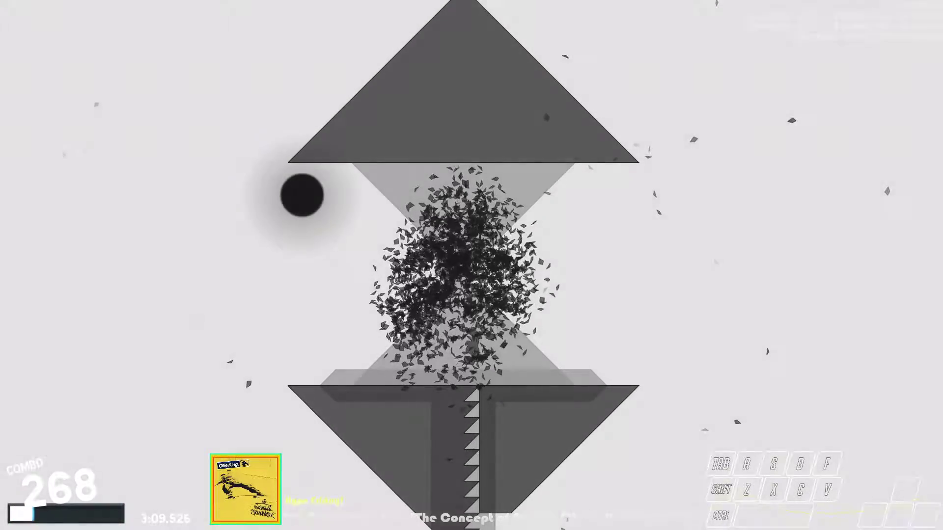